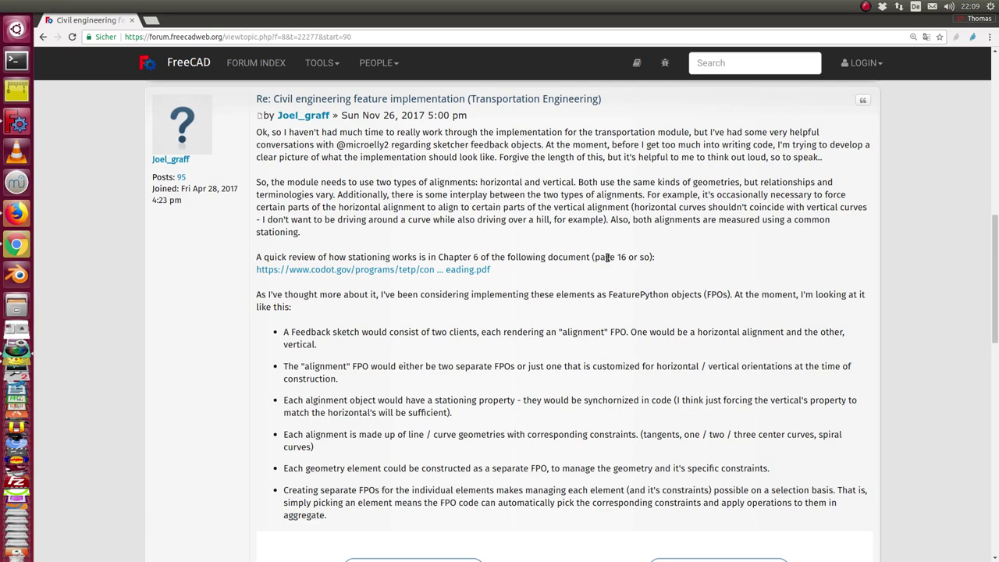
# Scroll the forum post down to the Road Alignment diagram, then switch to FreeCAD.
pyautogui.scroll(-5, 607, 257)
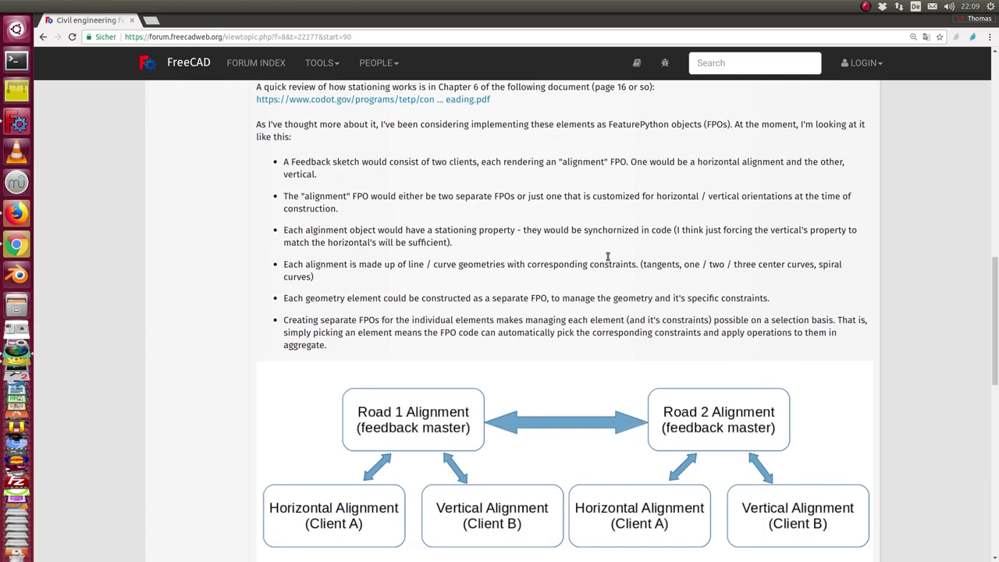
pyautogui.scroll(-1, 608, 256)
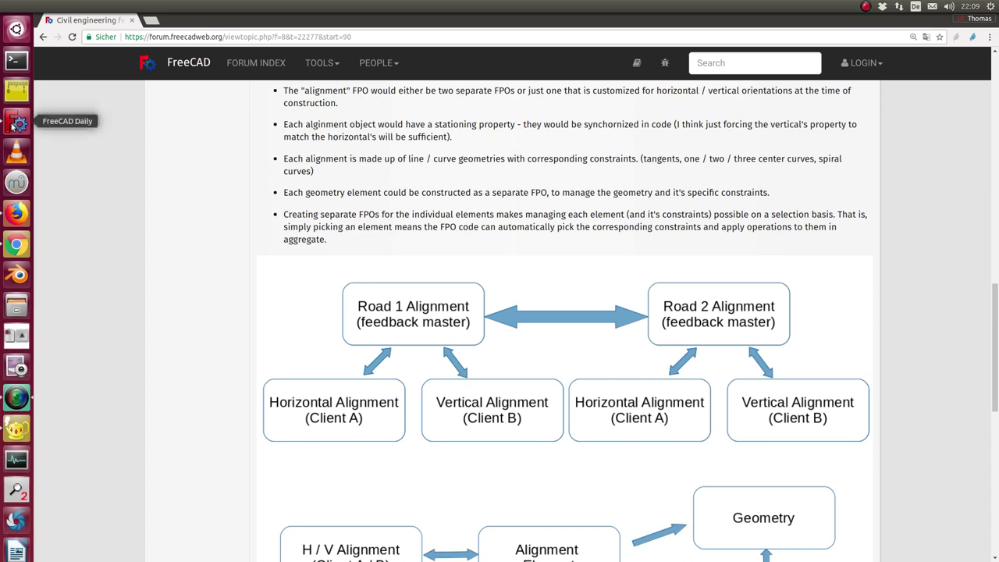
pyautogui.click(17, 123)
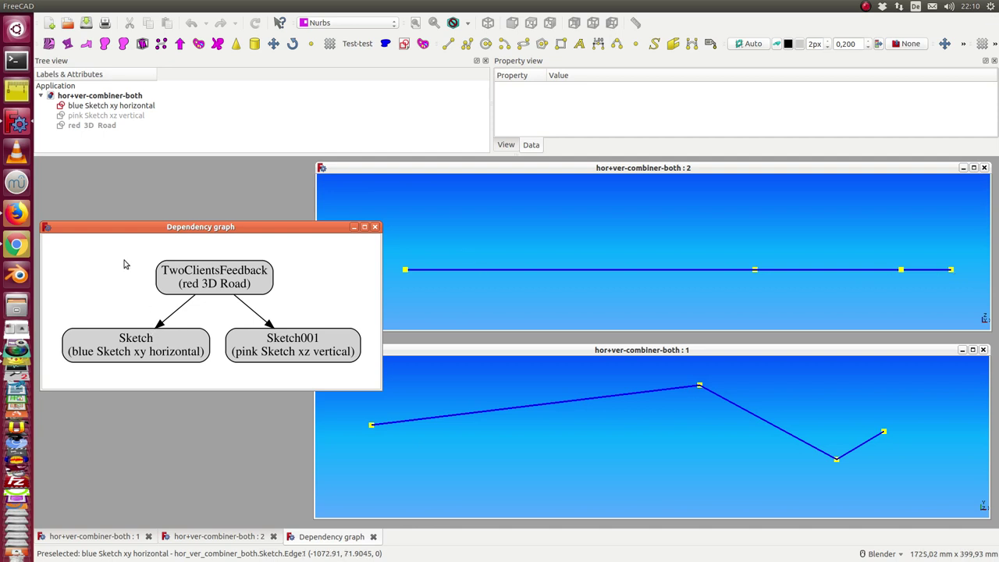
# Inspect the pink vertical and blue horizontal sketches' properties, then select the red 3D Road.
pyautogui.click(129, 118)
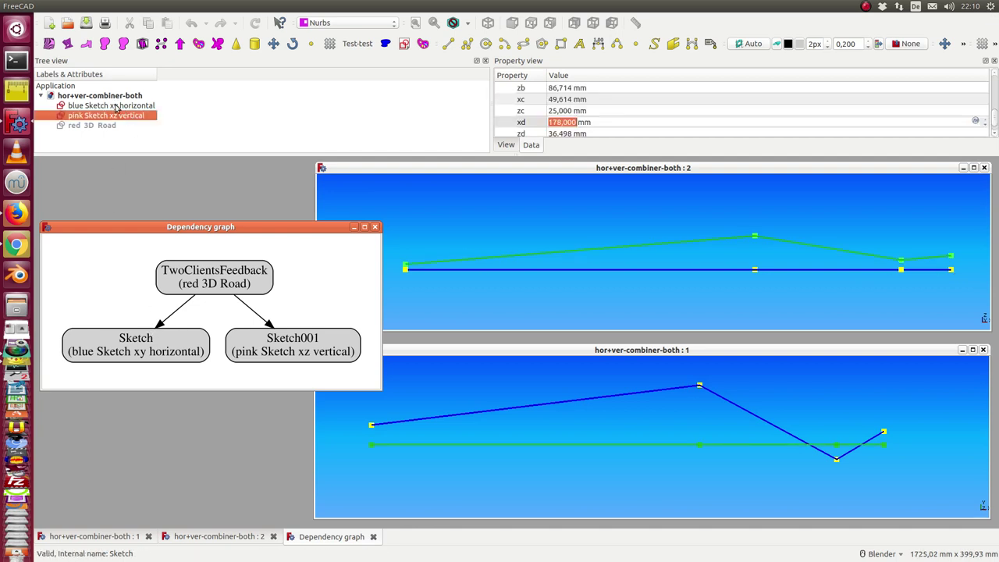
pyautogui.click(116, 107)
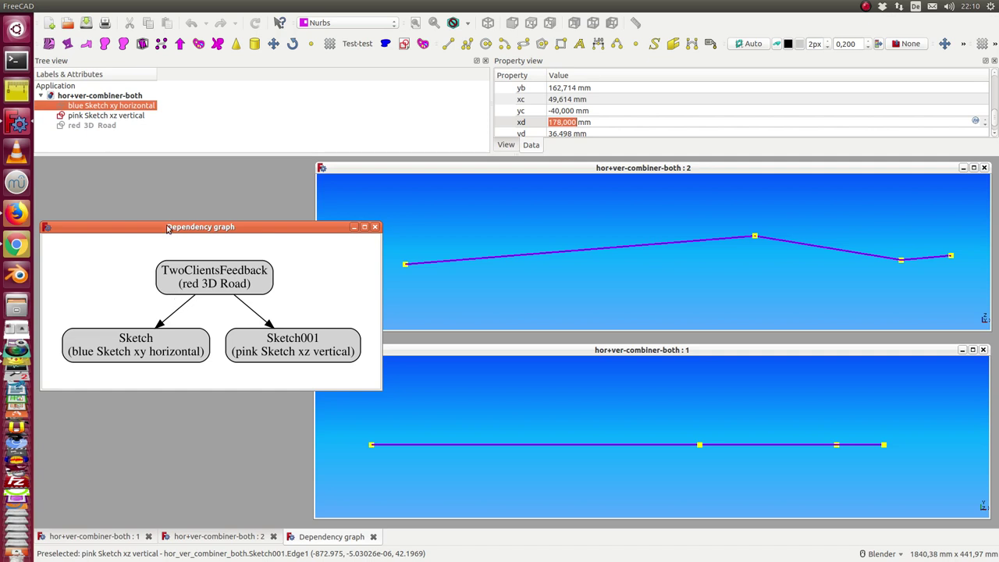
pyautogui.click(100, 125)
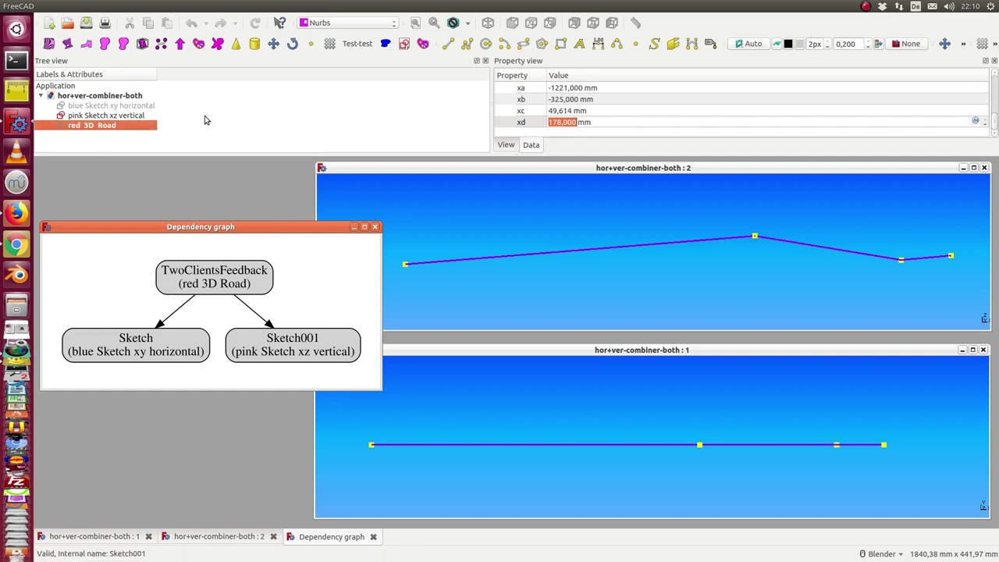
# Show the red 3D Road and blue horizontal sketch, then view the horizontal sketch's xb constraint.
pyautogui.press('space')
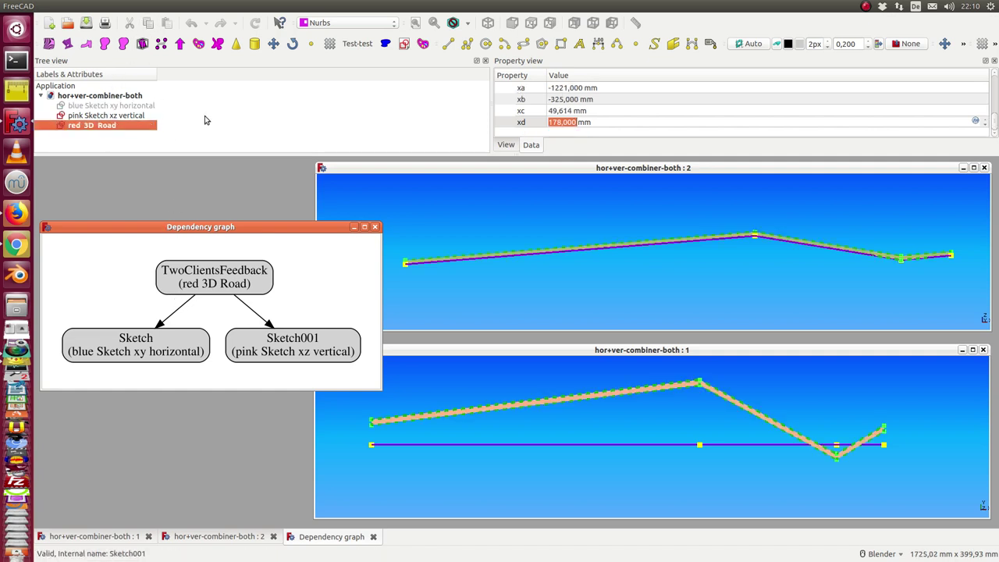
pyautogui.click(133, 107)
pyautogui.press('space')
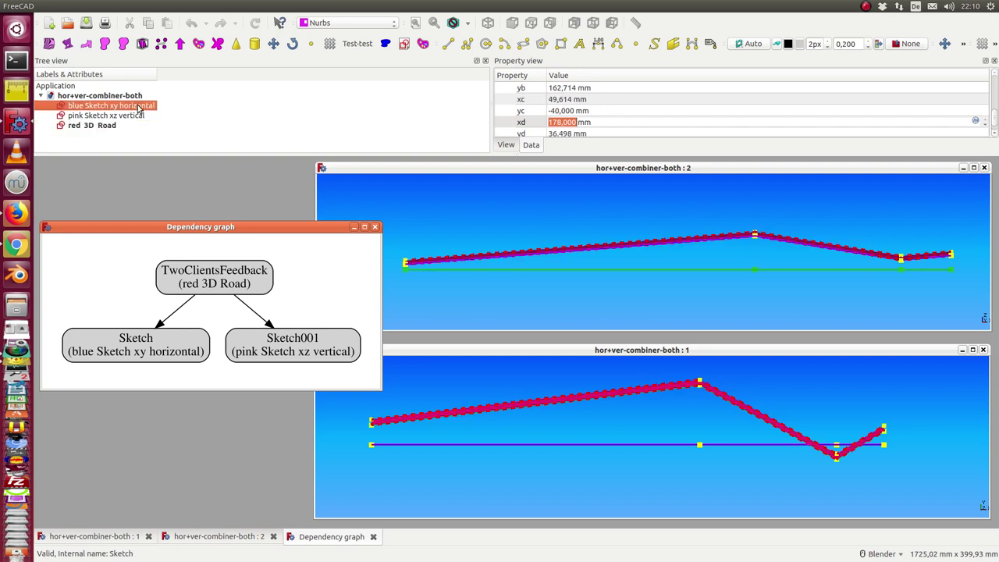
pyautogui.click(463, 240)
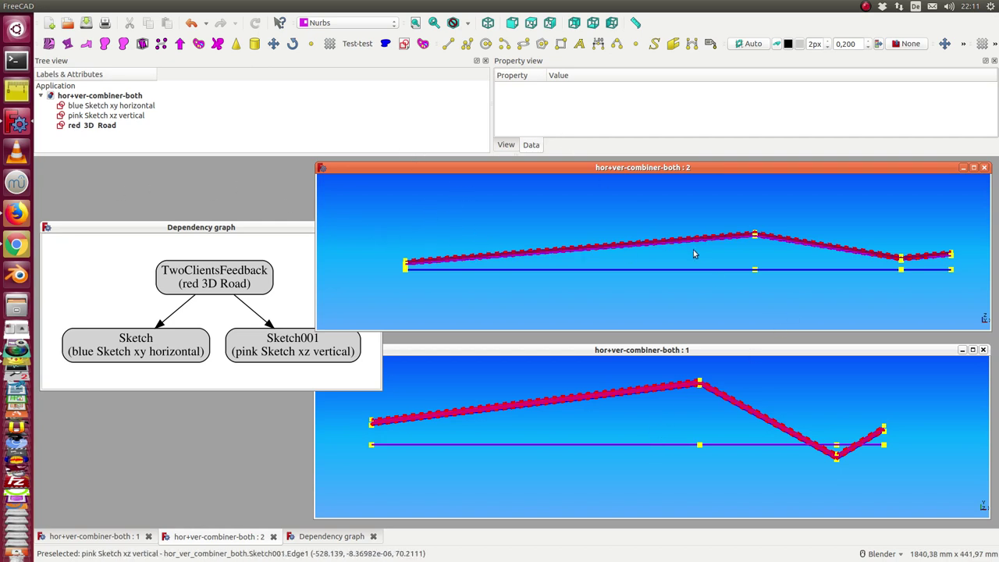
pyautogui.click(100, 107)
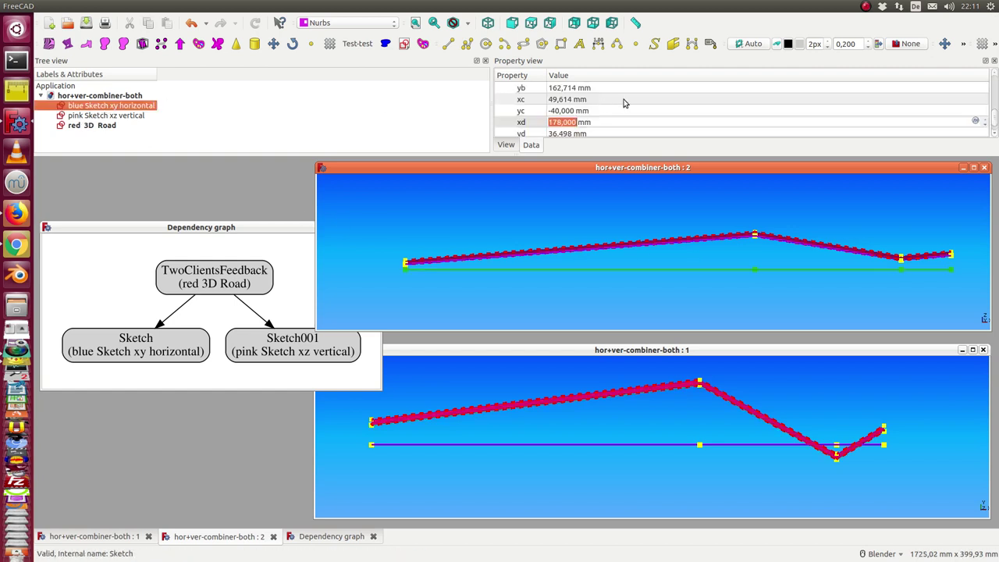
pyautogui.moveTo(996, 122); pyautogui.dragTo(996, 113)
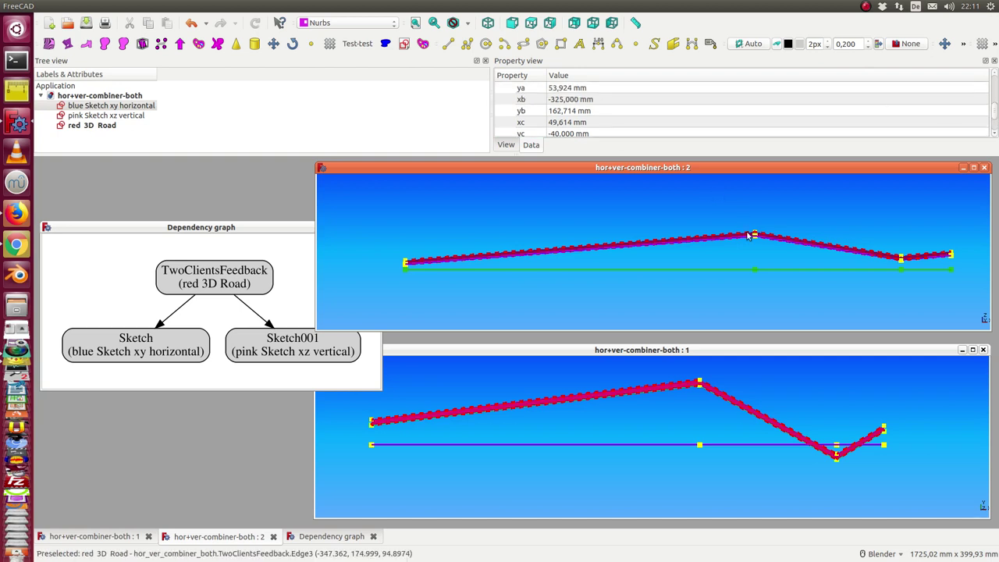
# Set the horizontal sketch's xb to -351 mm and confirm the vertical sketch's xb matches.
pyautogui.click(623, 101)
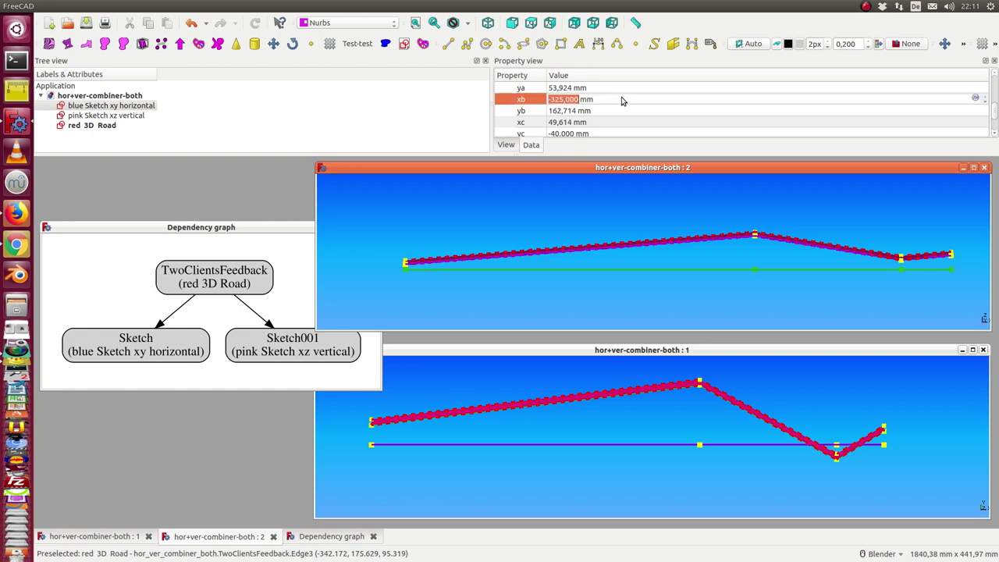
pyautogui.scroll(-2, 623, 97)
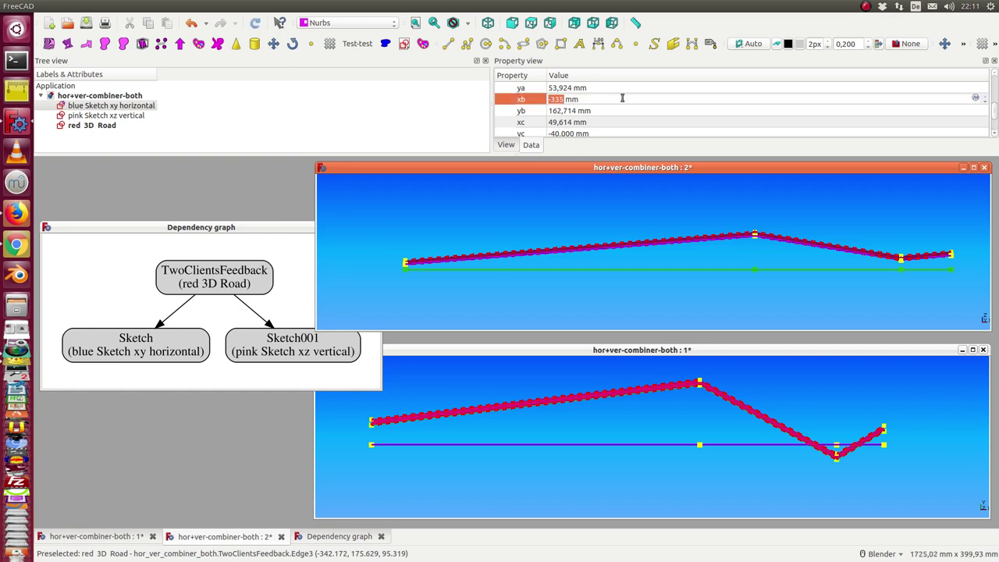
pyautogui.press('Return')
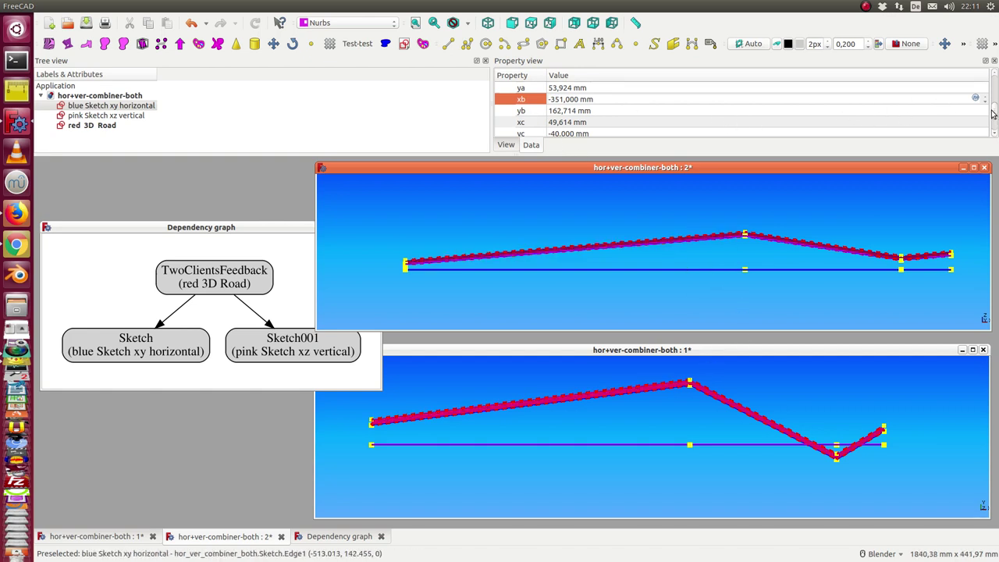
pyautogui.click(102, 117)
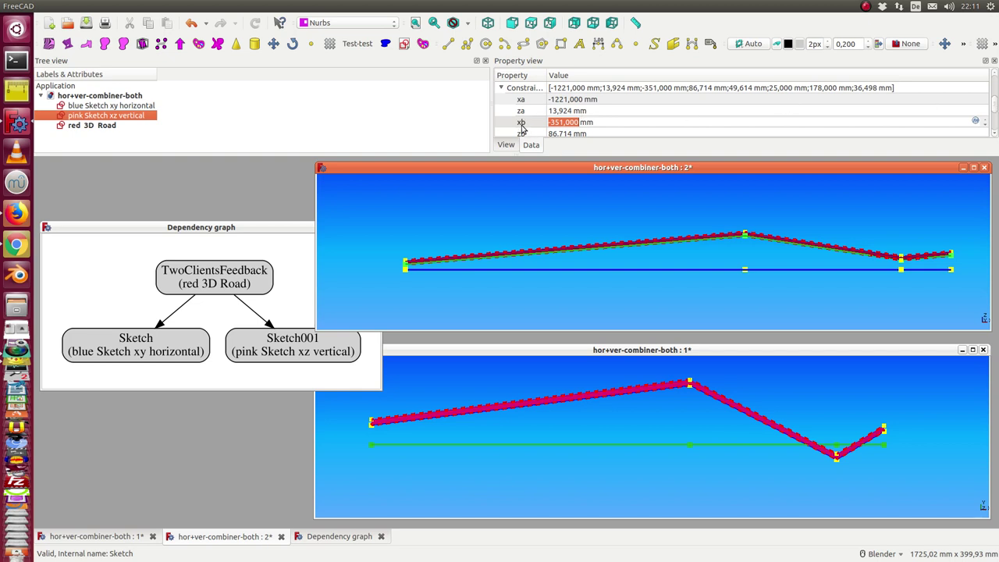
# Step the pink vertical sketch's xb down to -399 mm.
pyautogui.click(658, 121)
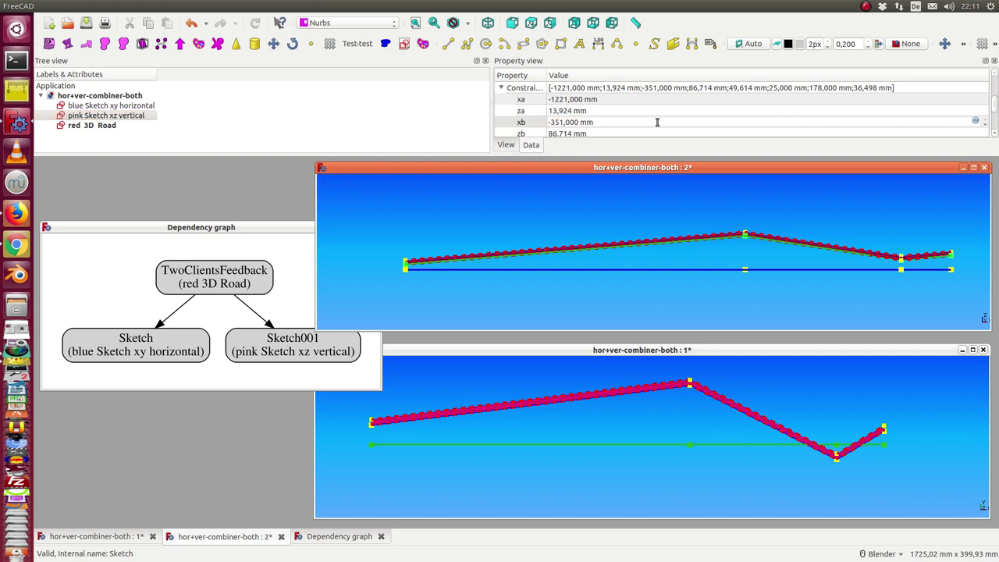
pyautogui.press('Down')
pyautogui.press('Down')
pyautogui.press('Down')
pyautogui.press('Down')
pyautogui.press('Down')
pyautogui.press('Down')
pyautogui.press('Down')
pyautogui.press('Down')
pyautogui.press('Down')
pyautogui.press('Down')
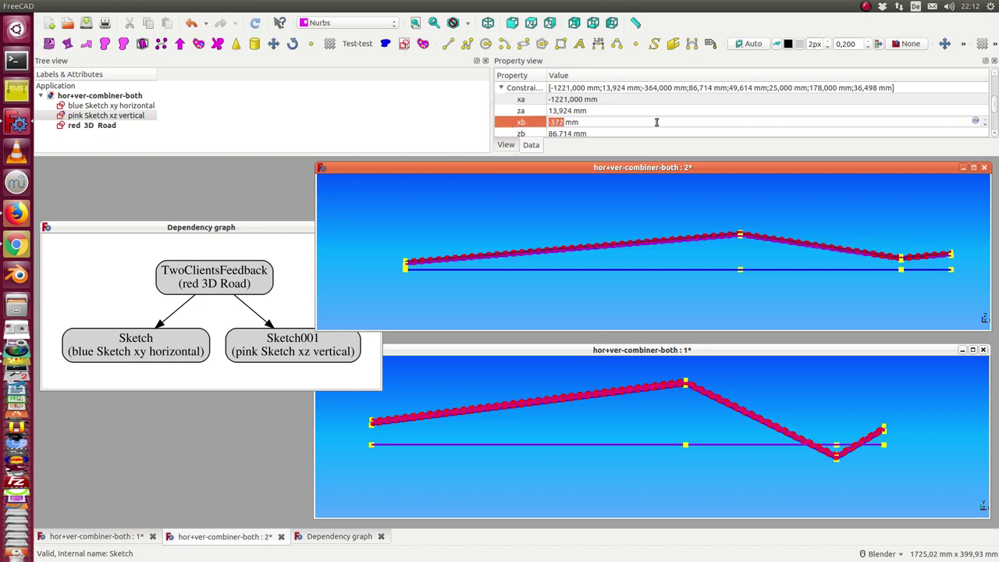
pyautogui.press('Down')
pyautogui.press('Down')
pyautogui.press('Down')
pyautogui.press('Down')
pyautogui.press('Down')
pyautogui.press('Down')
pyautogui.press('Down')
pyautogui.press('Down')
pyautogui.press('Down')
pyautogui.press('Down')
pyautogui.press('Down')
pyautogui.press('Down')
pyautogui.press('Down')
pyautogui.press('Down')
pyautogui.press('Down')
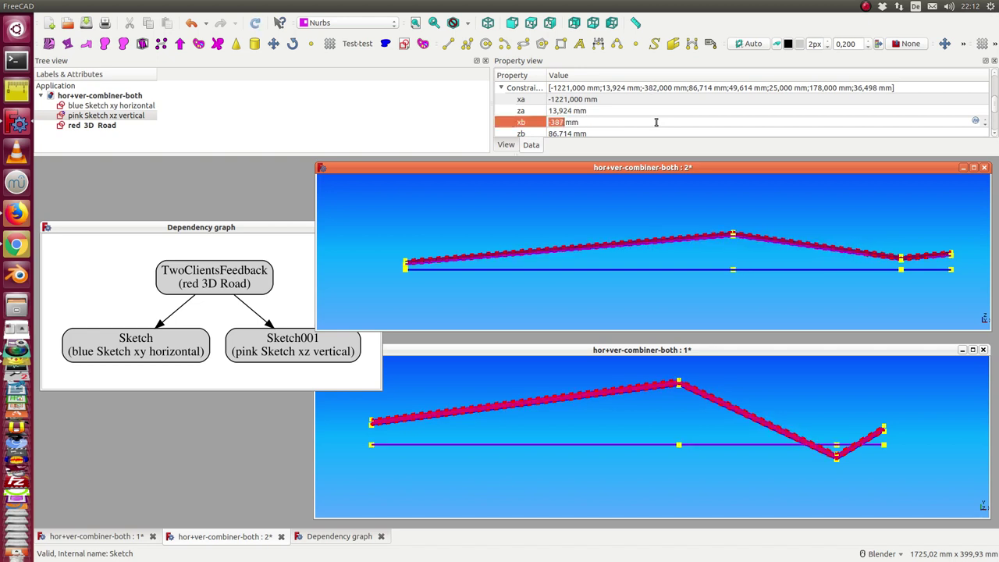
pyautogui.press('Down')
pyautogui.press('Down')
pyautogui.press('Down')
pyautogui.press('Down')
pyautogui.press('Down')
pyautogui.press('Down')
pyautogui.press('Down')
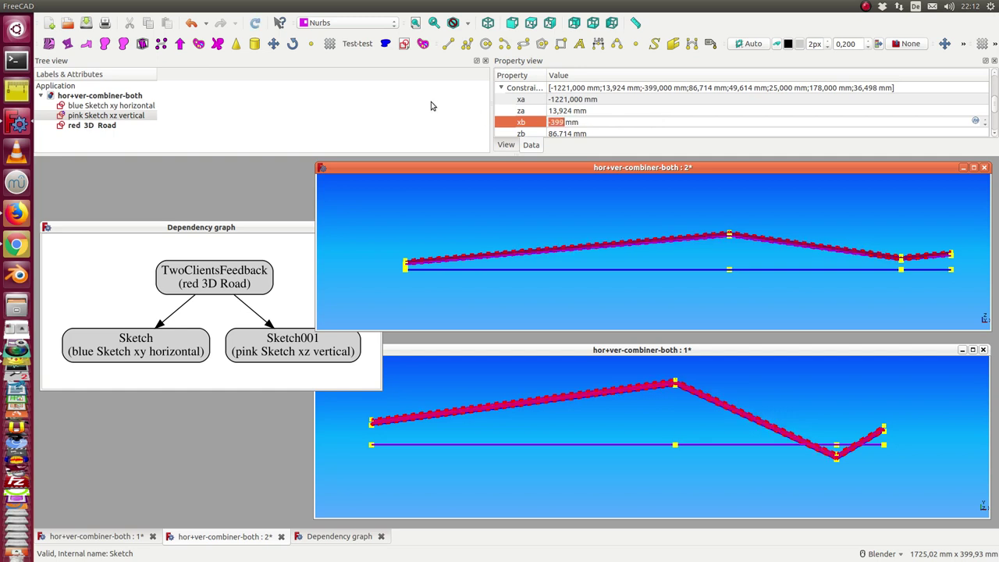
pyautogui.press('Return')
# Step the blue horizontal sketch's xb down to -409 mm.
pyautogui.click(137, 105)
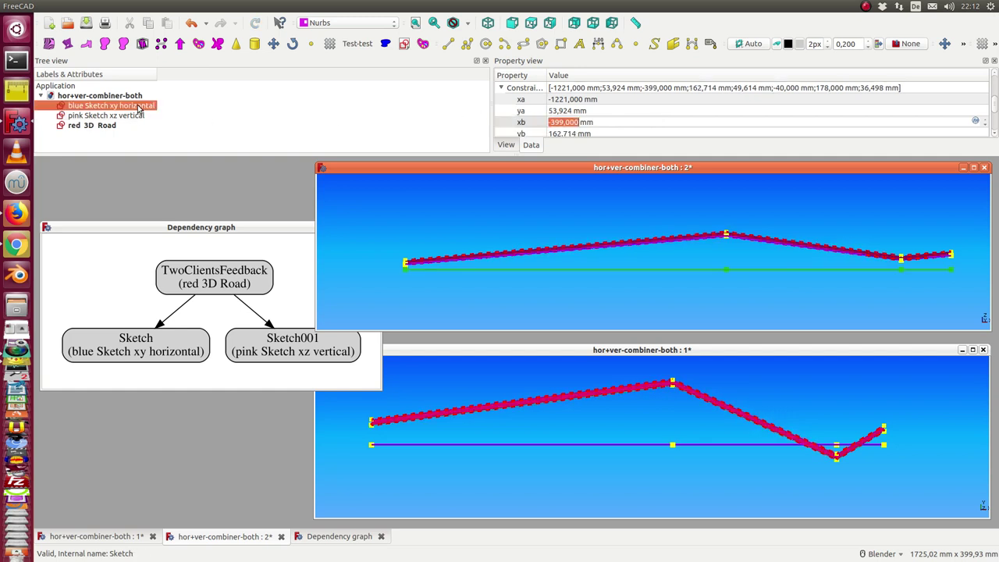
pyautogui.click(614, 121)
pyautogui.press('Down')
pyautogui.press('Down')
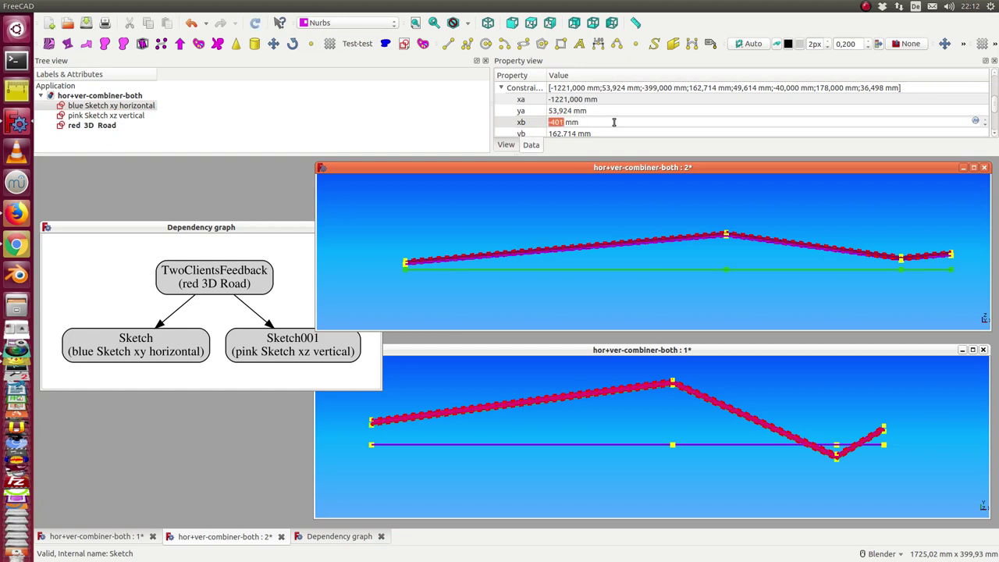
pyautogui.press('Return')
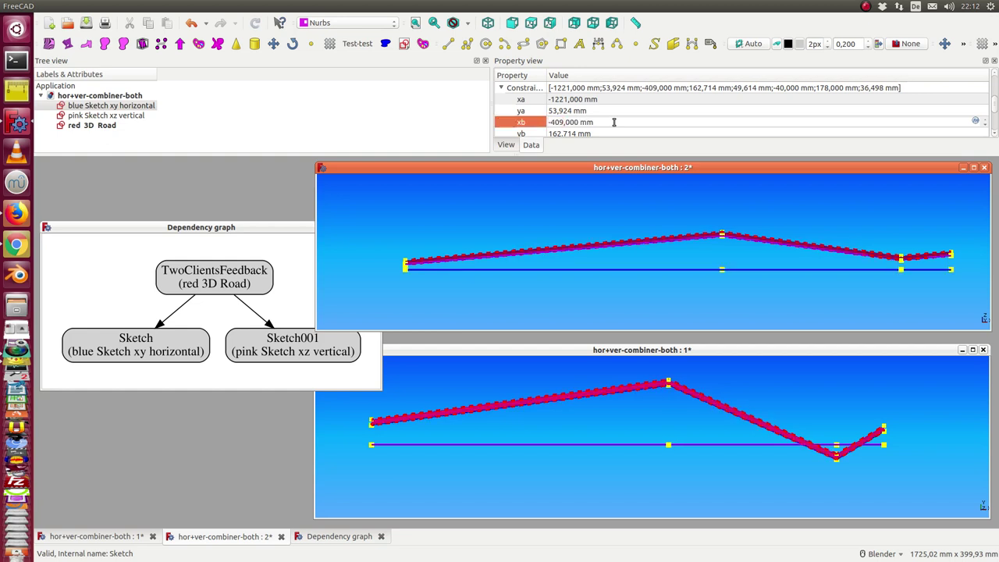
# Change the horizontal sketch's xa to -1225 mm and lower ya from 53,924 to 16,924 mm.
pyautogui.click(615, 99)
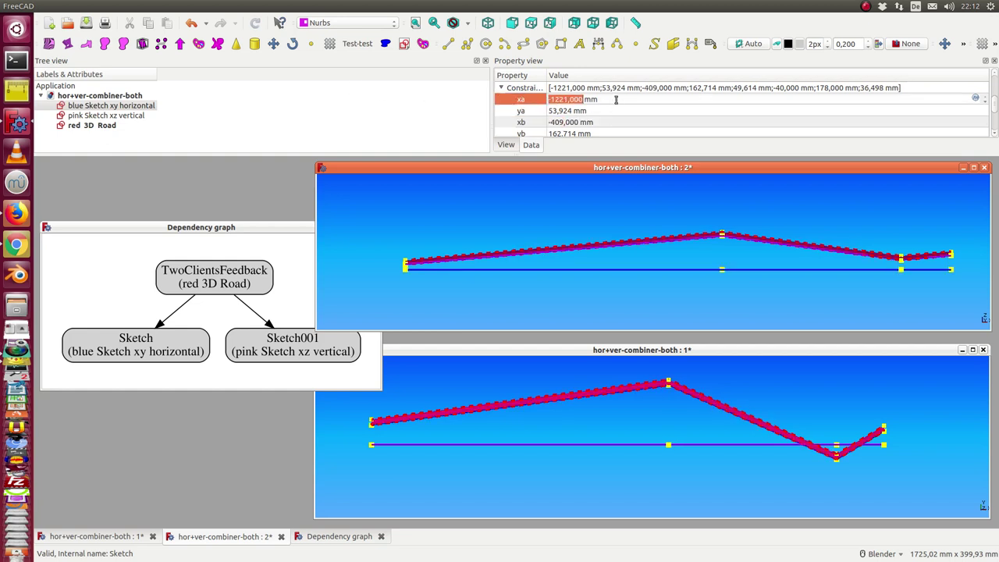
pyautogui.press('Down')
pyautogui.press('Down')
pyautogui.press('Down')
pyautogui.press('Down')
pyautogui.press('Return')
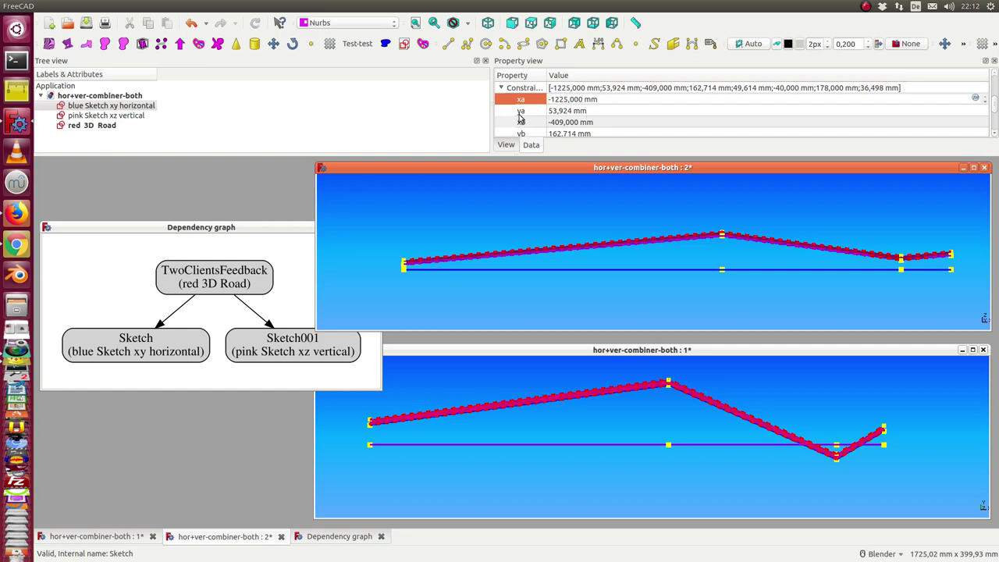
pyautogui.click(612, 111)
pyautogui.scroll(-3, 612, 111)
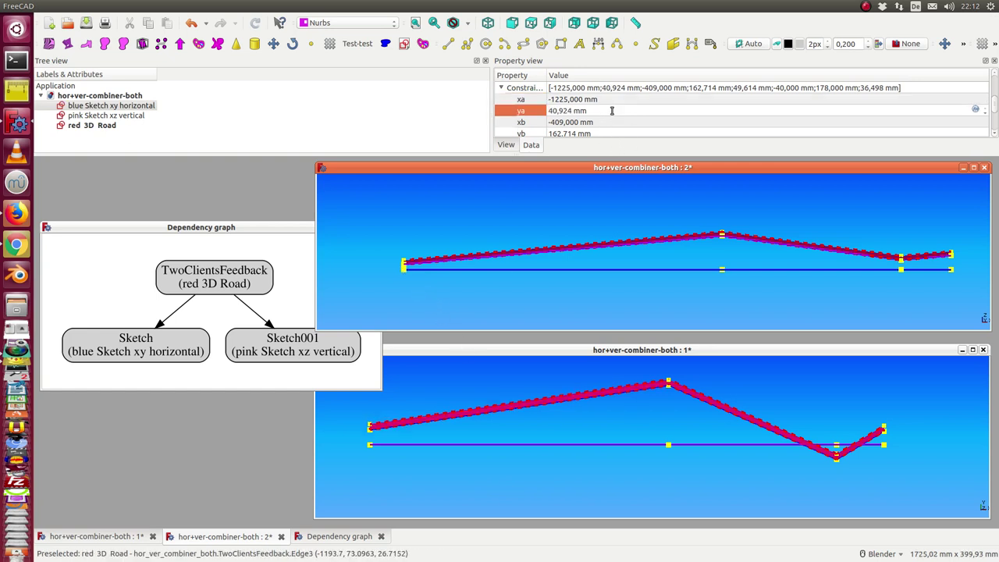
pyautogui.scroll(-1, 612, 111)
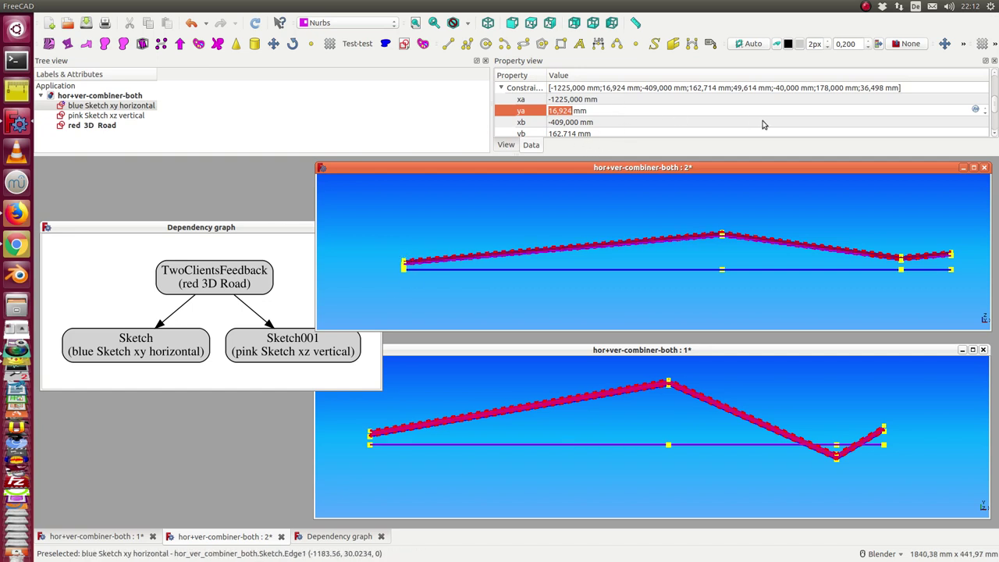
# Raise the pink vertical sketch's za from 13,924 mm toward 66,924 mm.
pyautogui.click(111, 117)
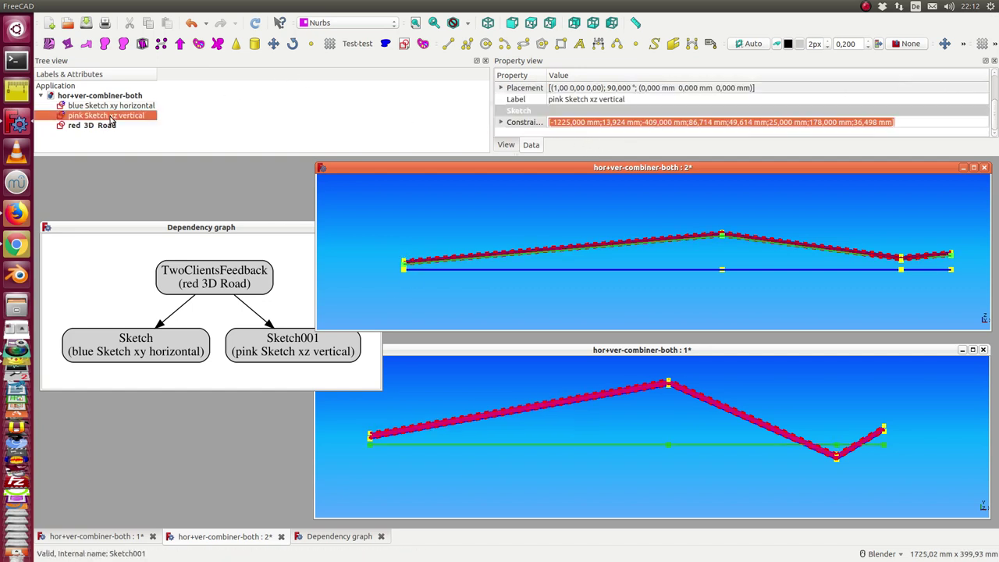
pyautogui.click(502, 125)
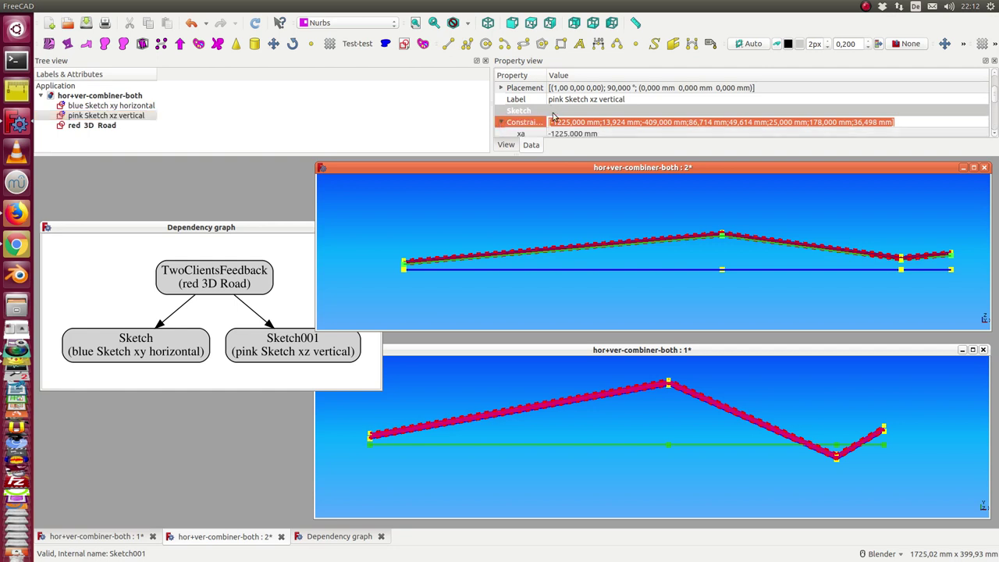
pyautogui.scroll(-3, 556, 122)
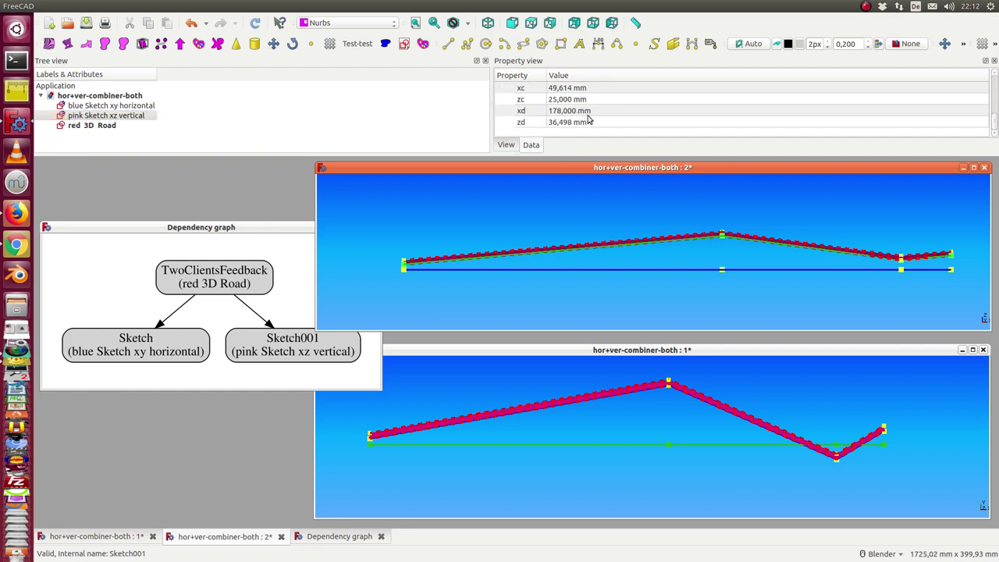
pyautogui.scroll(2, 548, 117)
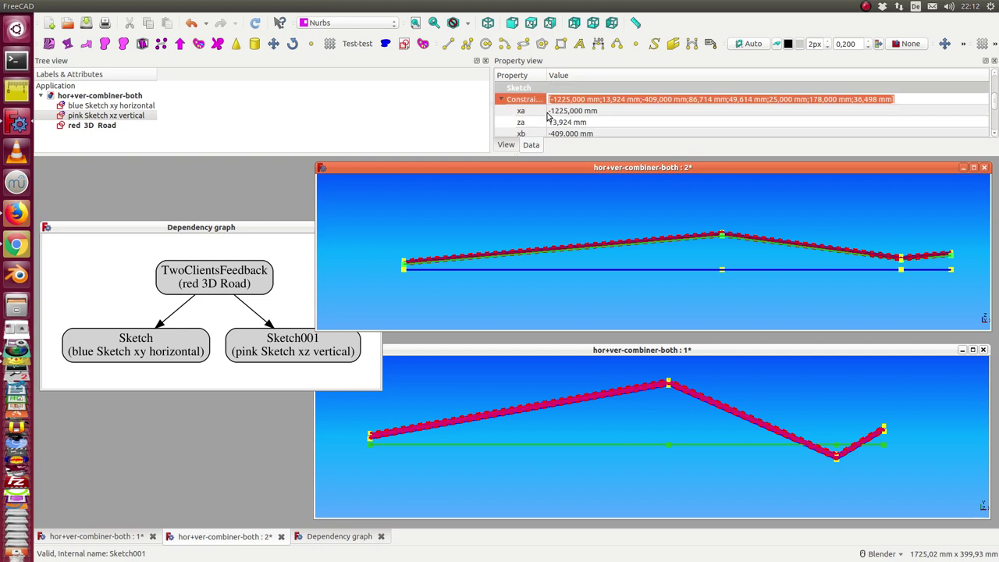
pyautogui.scroll(-1, 548, 117)
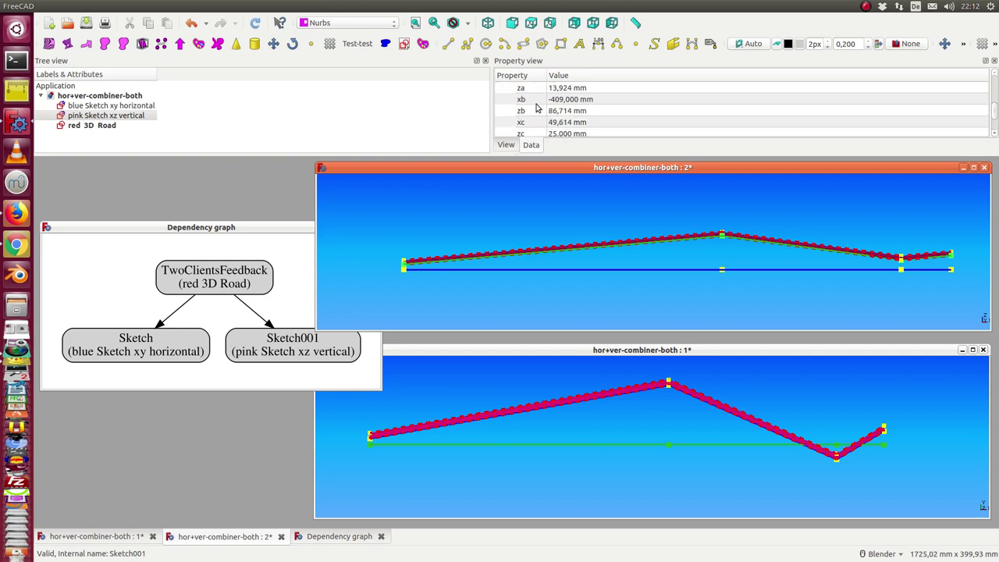
pyautogui.click(577, 88)
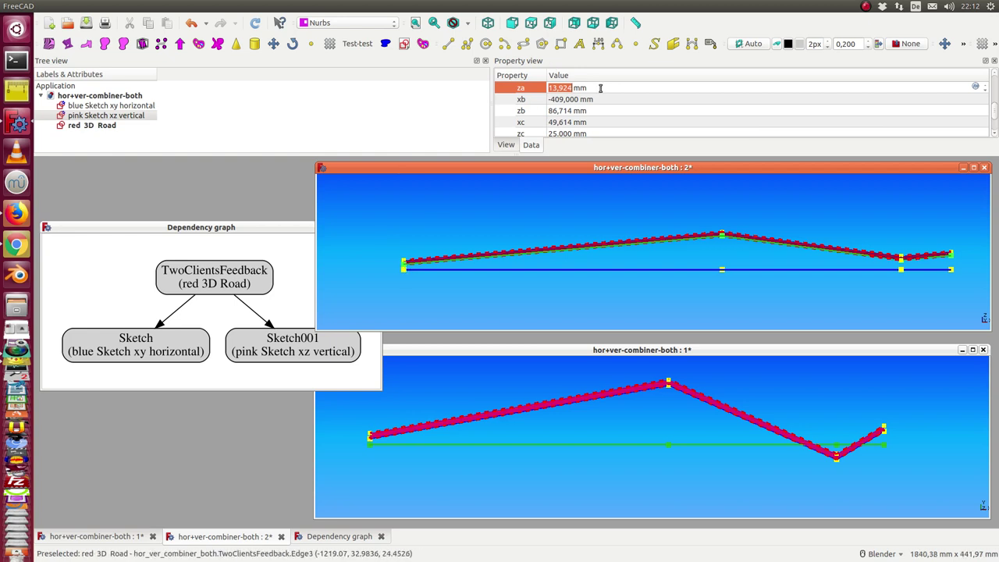
pyautogui.scroll(3, 600, 87)
pyautogui.scroll(6, 599, 87)
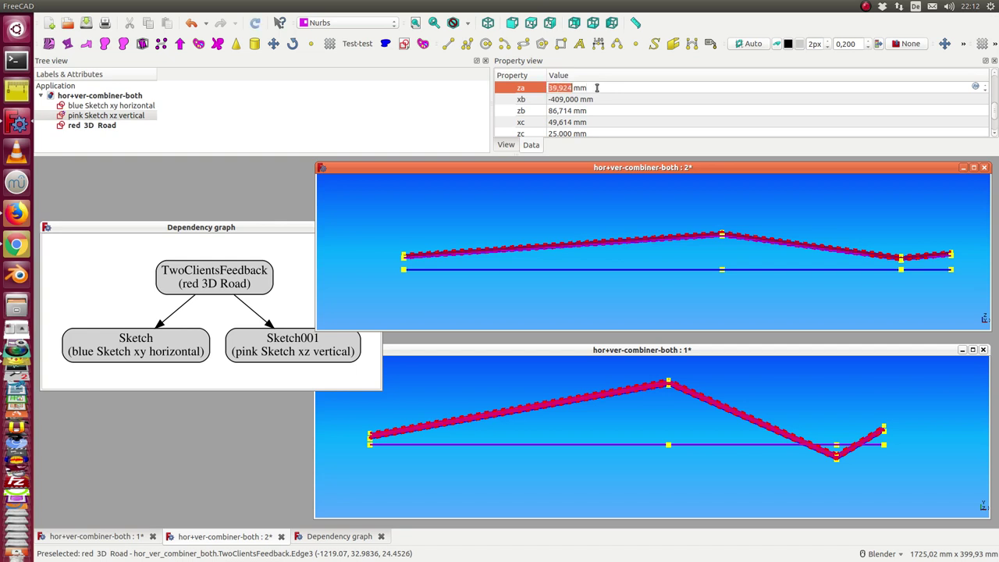
pyautogui.scroll(4, 597, 87)
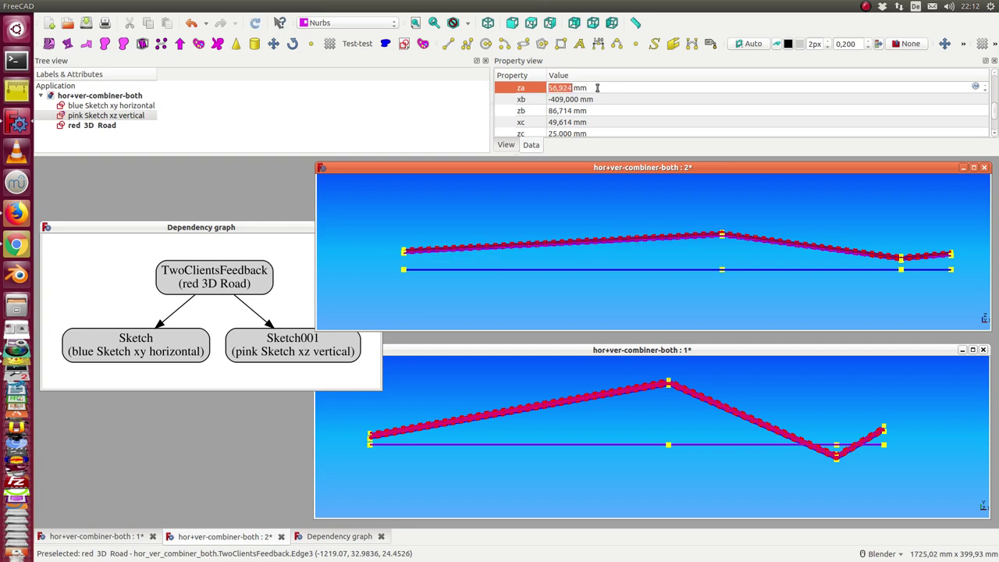
pyautogui.scroll(9, 598, 87)
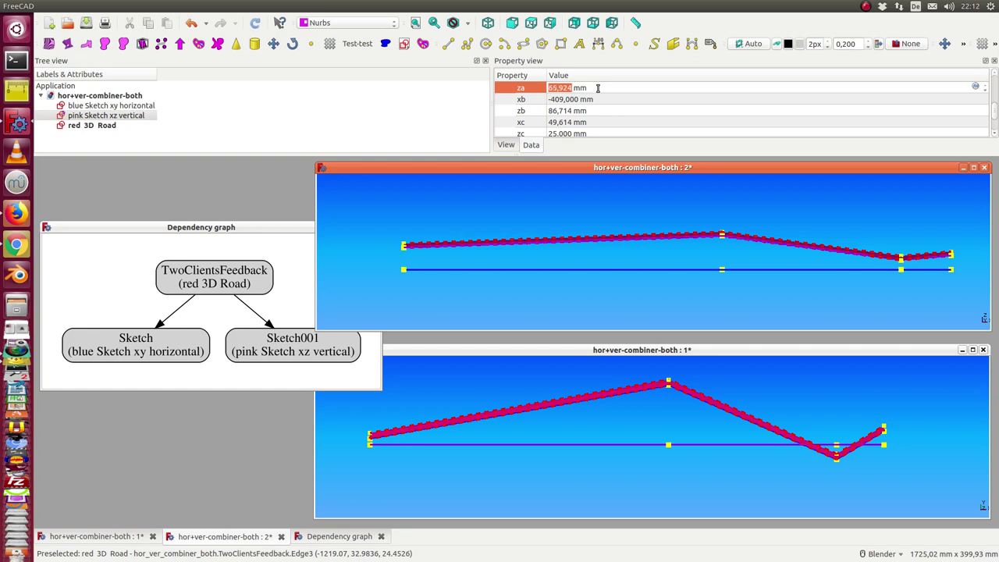